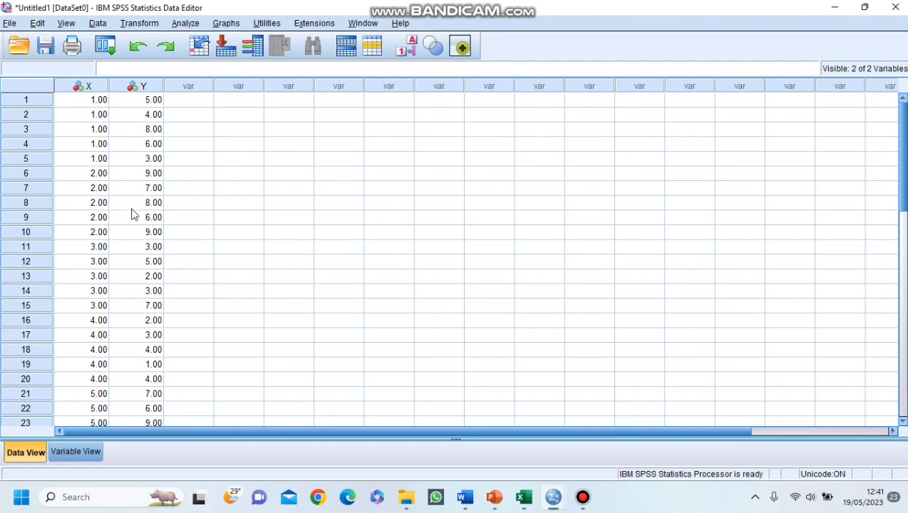
Set the decimals of variables X and Y to 0 in the variable definitions.
left_click(99, 457)
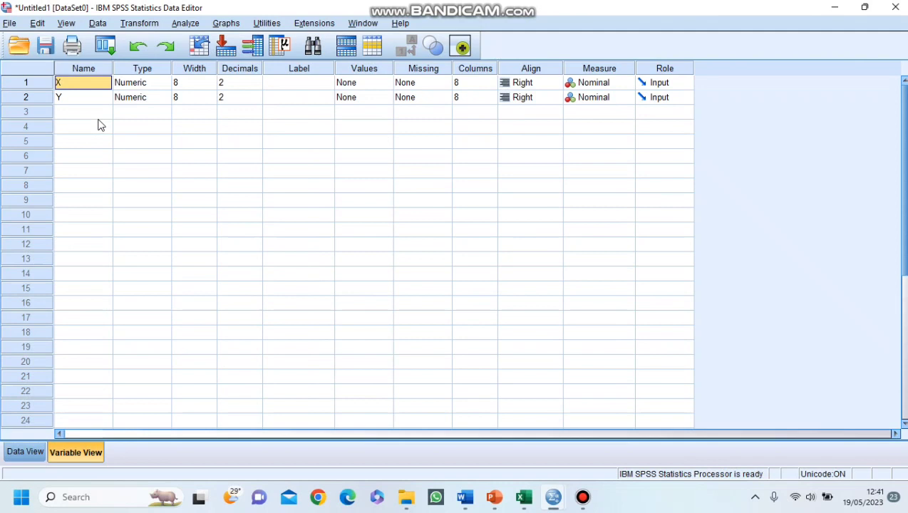
left_click(242, 87)
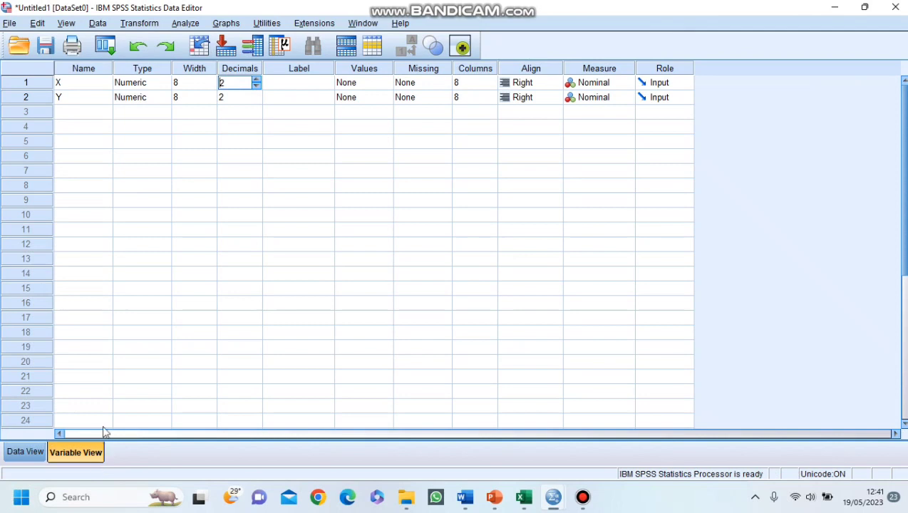
left_click(256, 86)
left_click(257, 87)
left_click(245, 96)
left_click(257, 101)
left_click(256, 101)
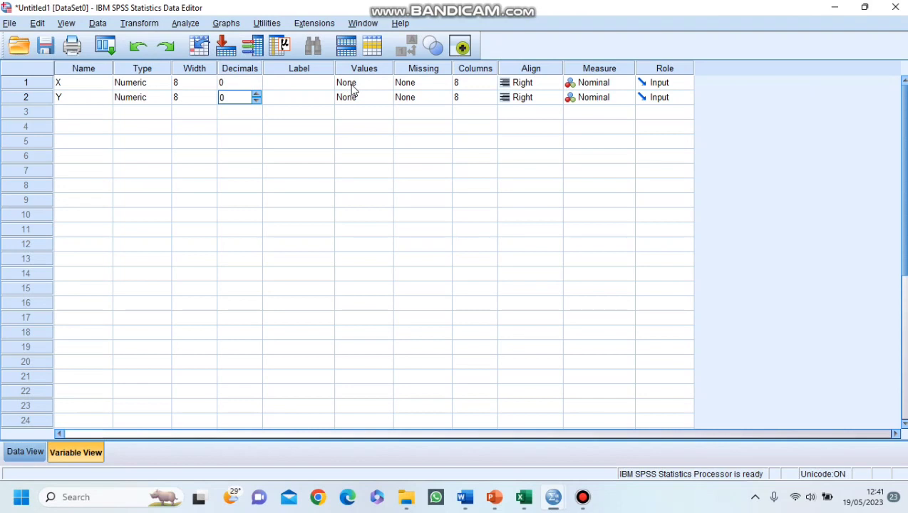
Label variable X as "Jenis Tablet" and variable Y as "Rata-rata lama penyembuhan".
left_click(285, 84)
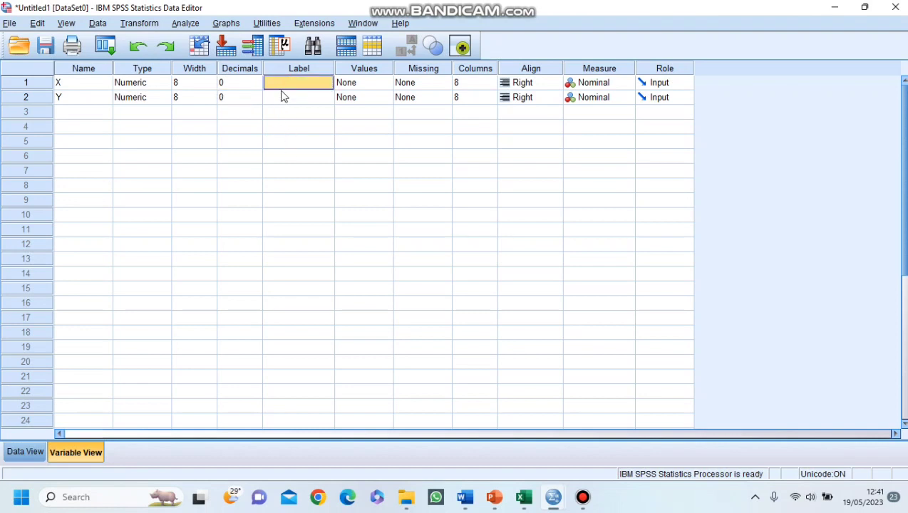
type("Jenis Tablet")
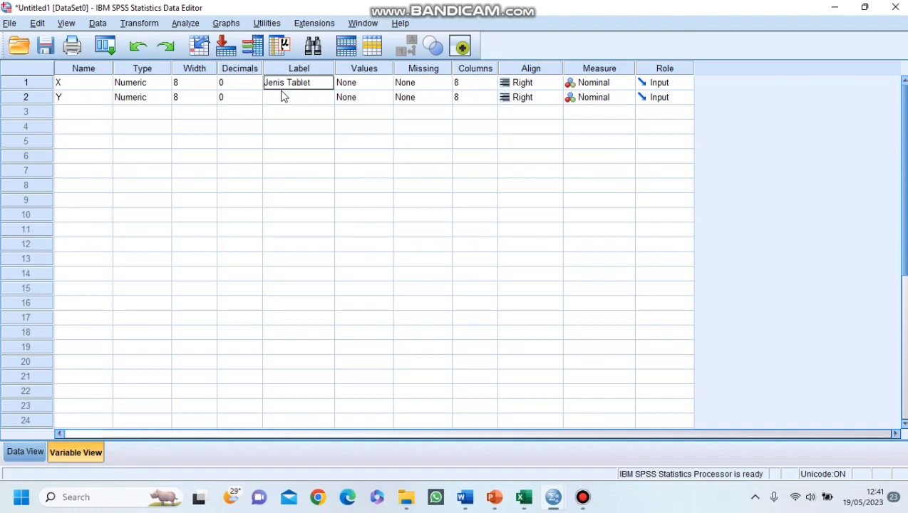
left_click(283, 98)
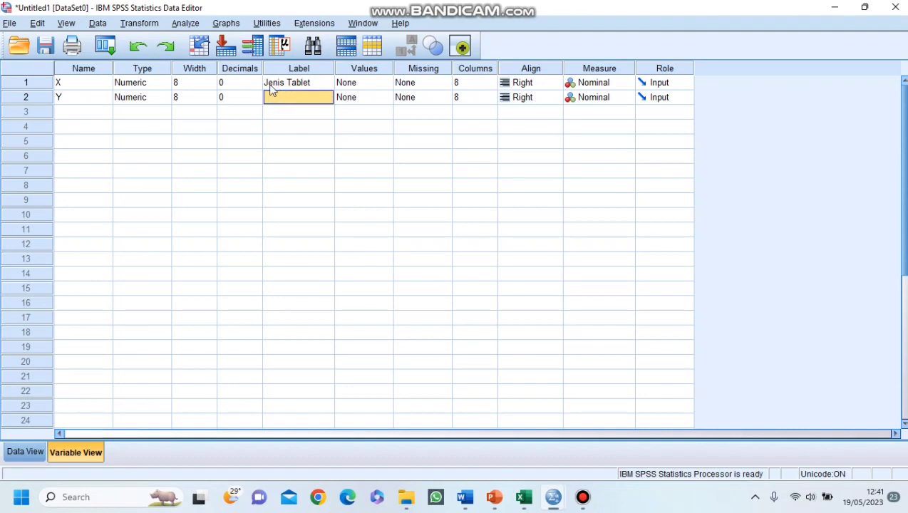
type("Rata")
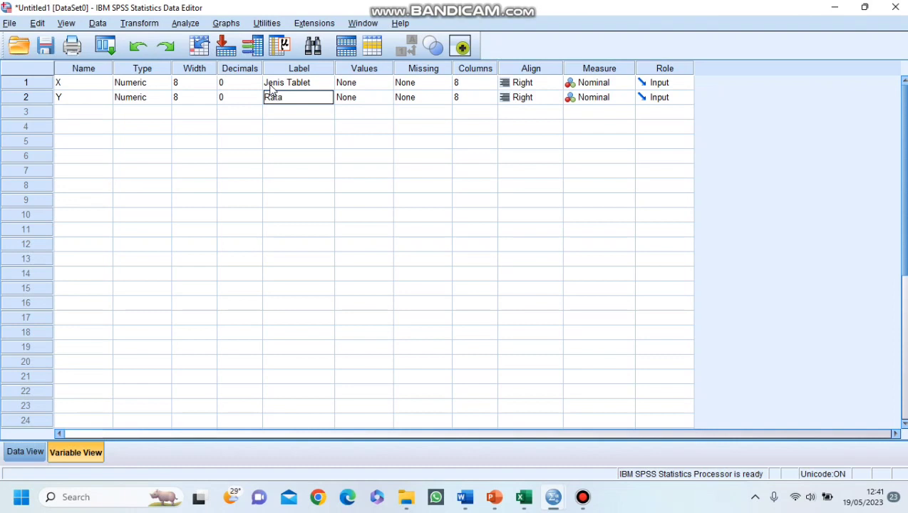
type("-rata lama penyembuha")
type("n")
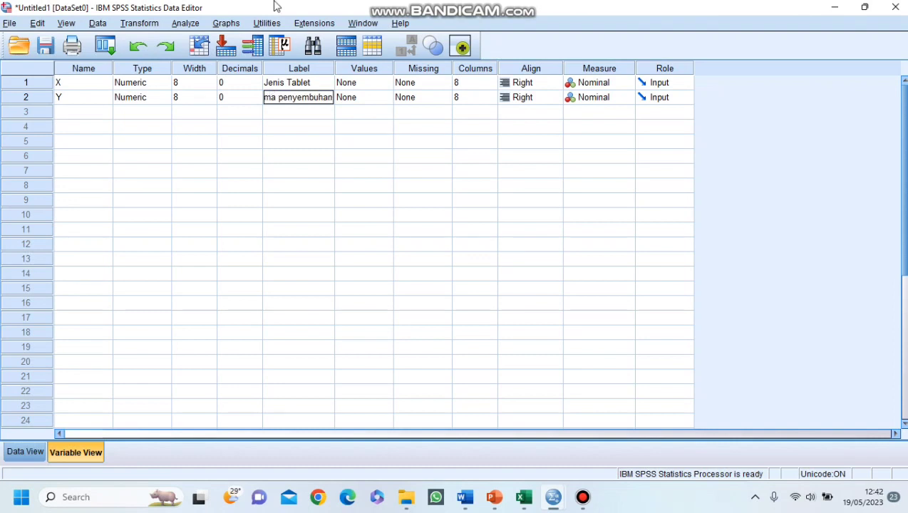
Open the value labels of variable X and add the label A for value 1.
left_click(362, 83)
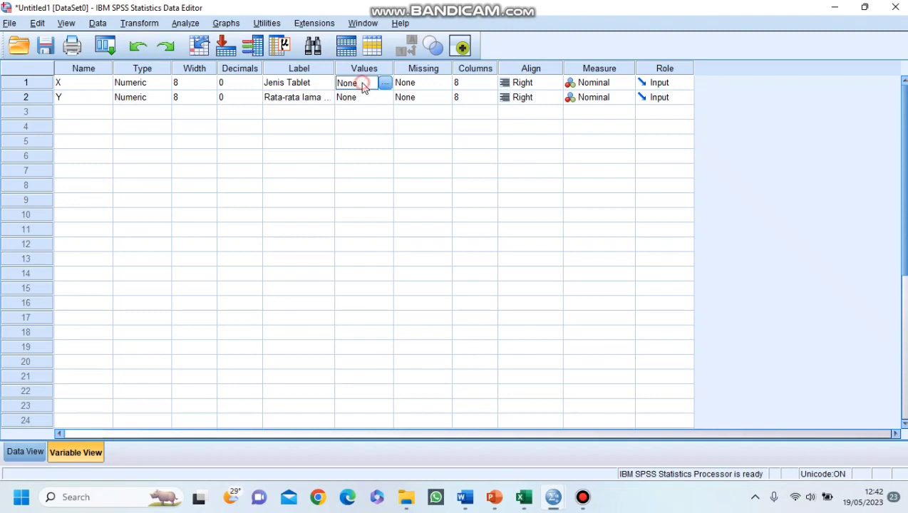
left_click(384, 82)
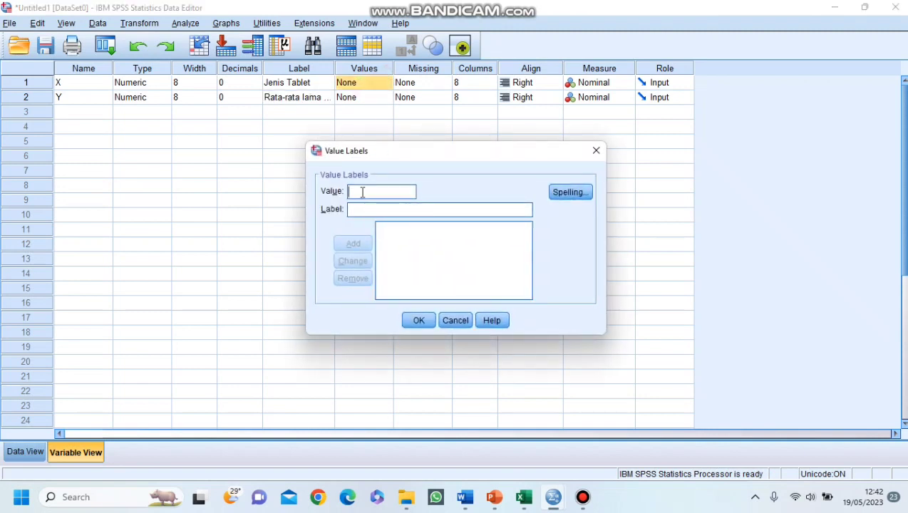
left_click(363, 193)
type("1")
left_click(362, 210)
type("a")
key("BackSpace")
type("A")
left_click(355, 247)
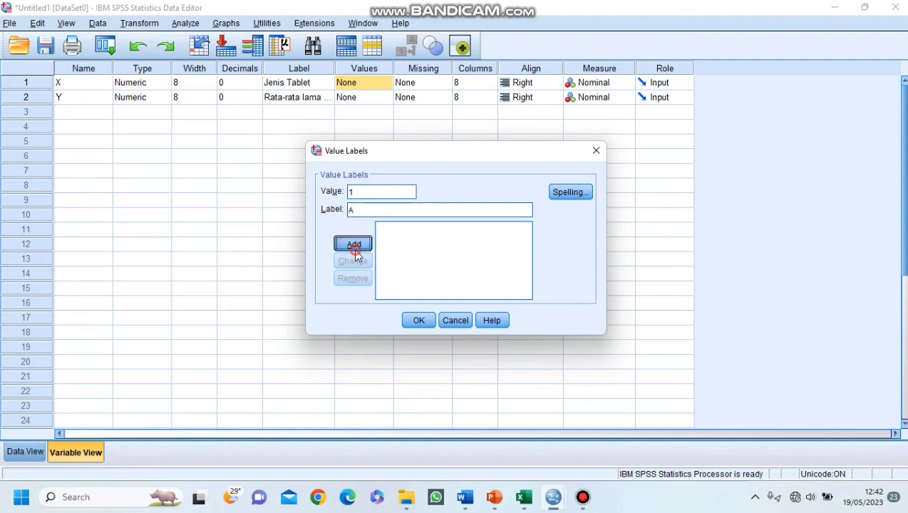
Add the value labels 2 = B and 3 = C for variable X.
left_click(354, 192)
type("2")
left_click(354, 209)
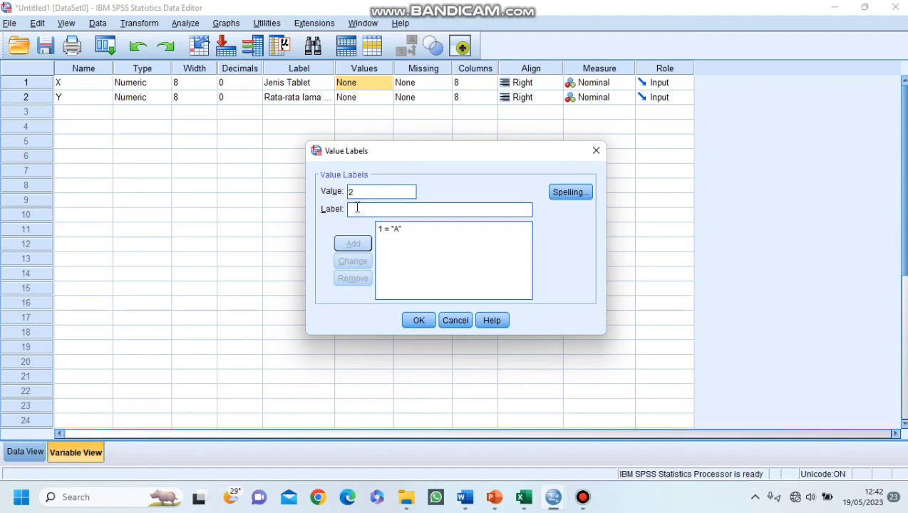
type("B")
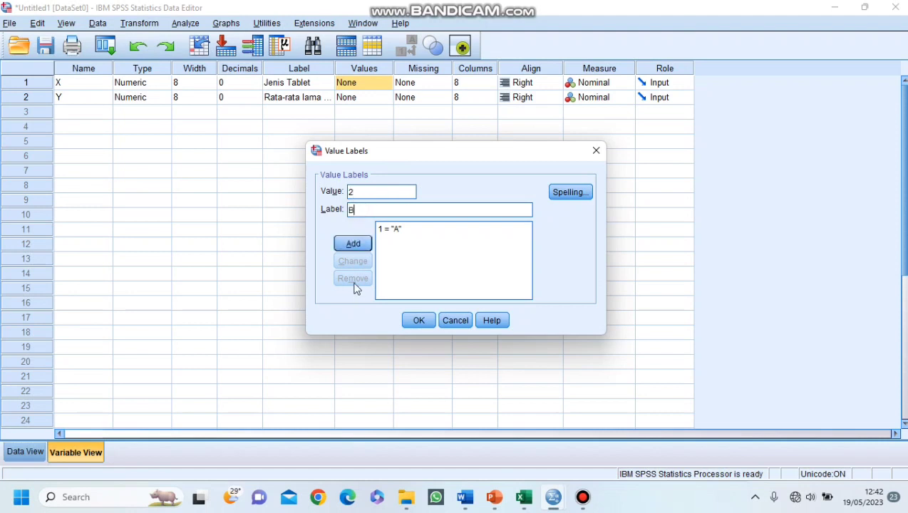
left_click(360, 246)
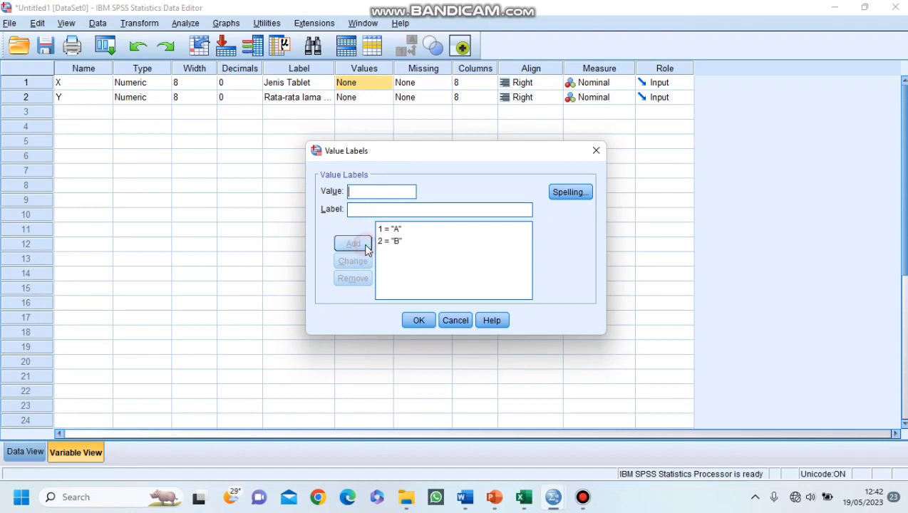
left_click(348, 191)
type("3")
left_click(351, 208)
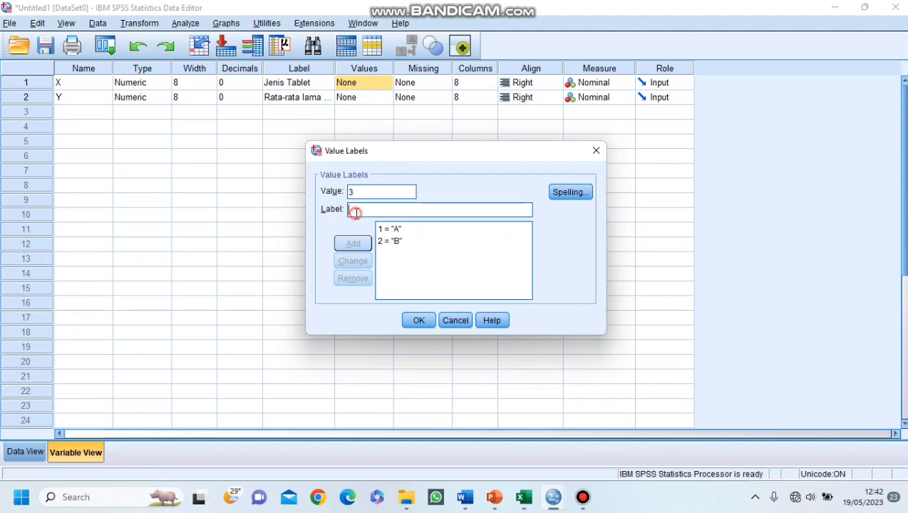
type("C")
left_click(356, 243)
Add the value labels 4 = D and 5 = E for variable X and apply the label set.
type("4")
left_click(359, 209)
type("D")
left_click(351, 243)
type("5")
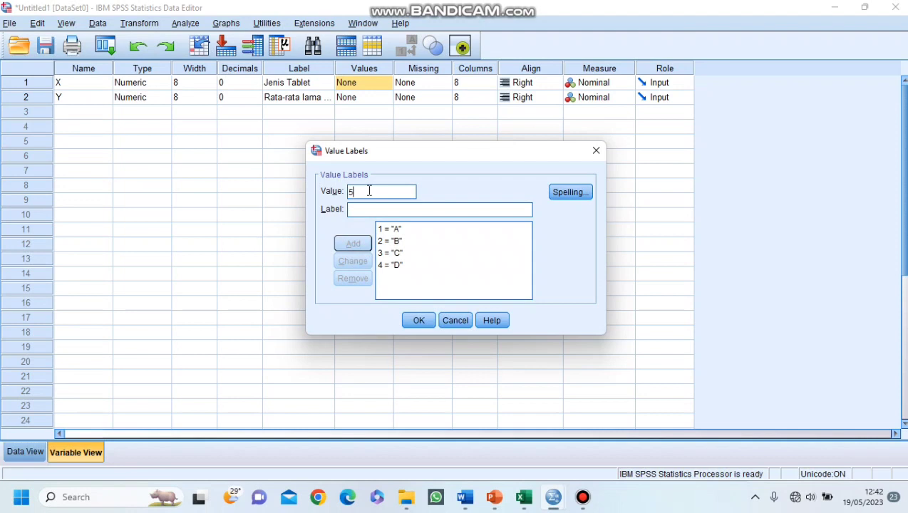
left_click(366, 209)
type("E")
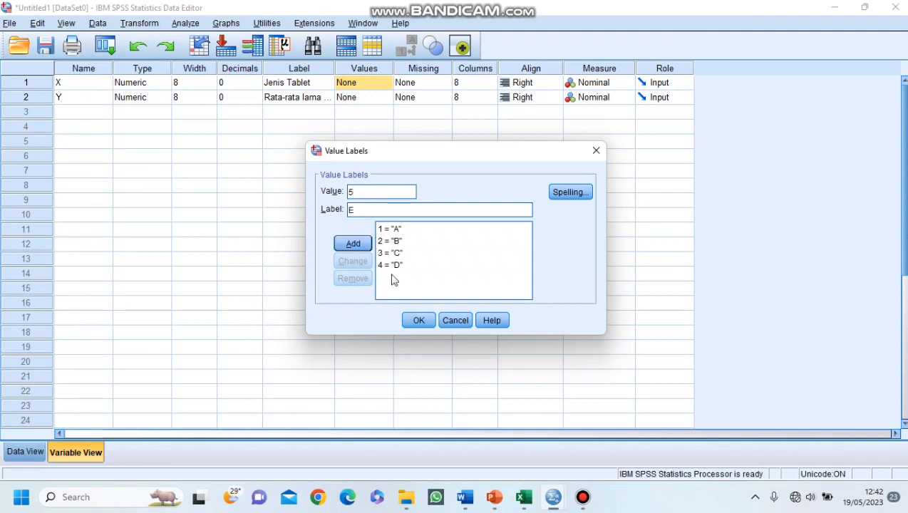
left_click(363, 243)
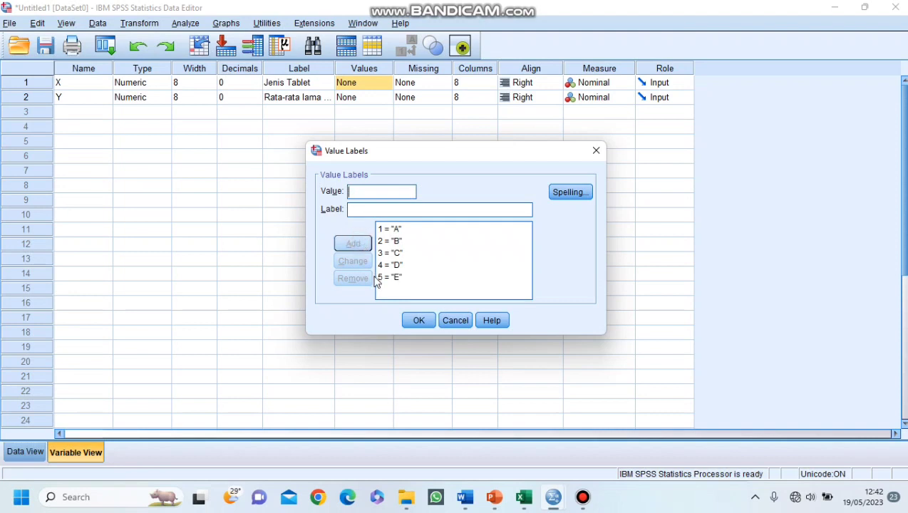
left_click(417, 320)
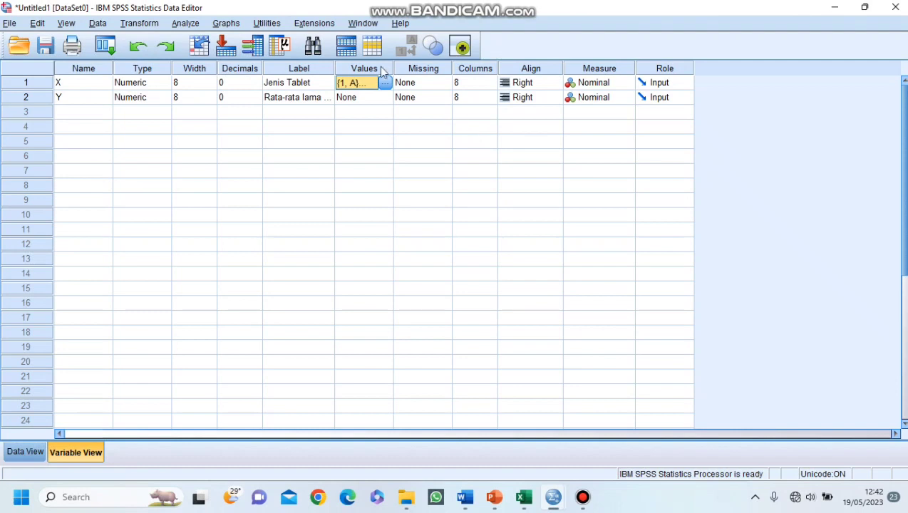
Set up an Explore analysis with Jenis Tablet as factor and Rata-rata lama penyembuhan as dependent variable.
left_click(184, 26)
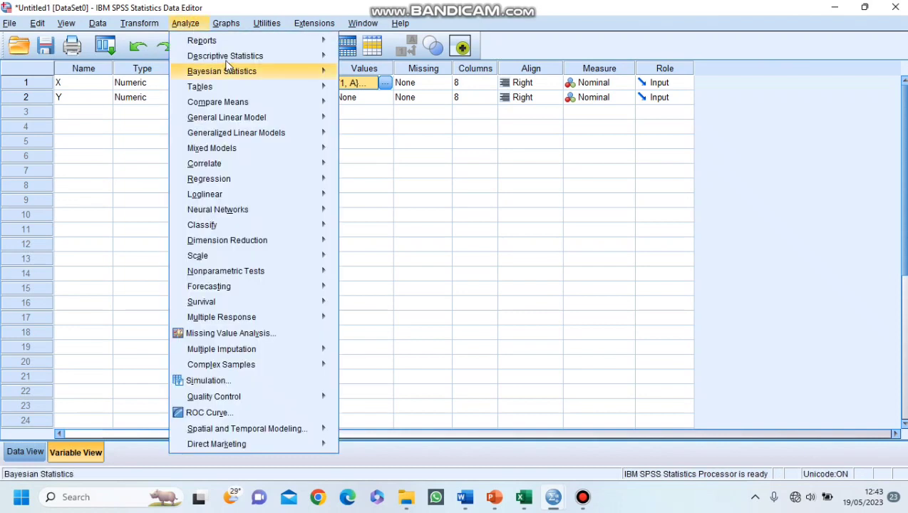
mouse_move(228, 61)
left_click(275, 63)
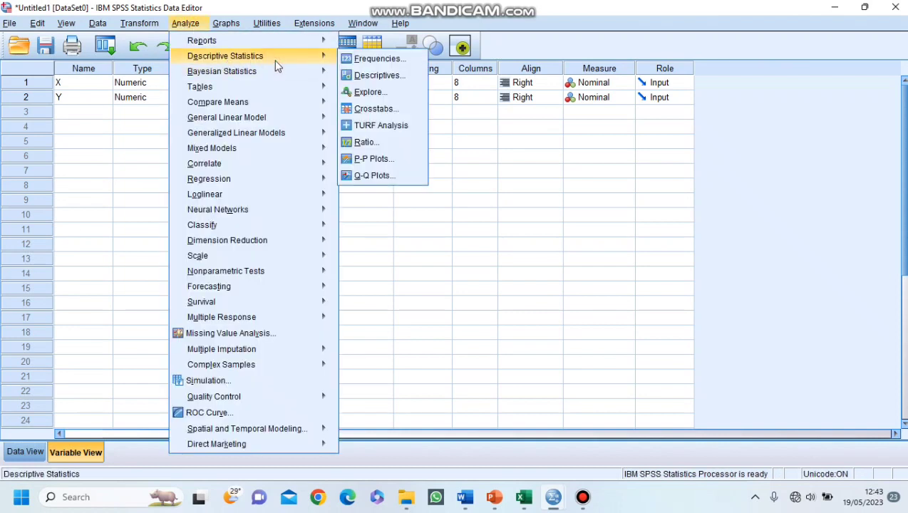
left_click(303, 63)
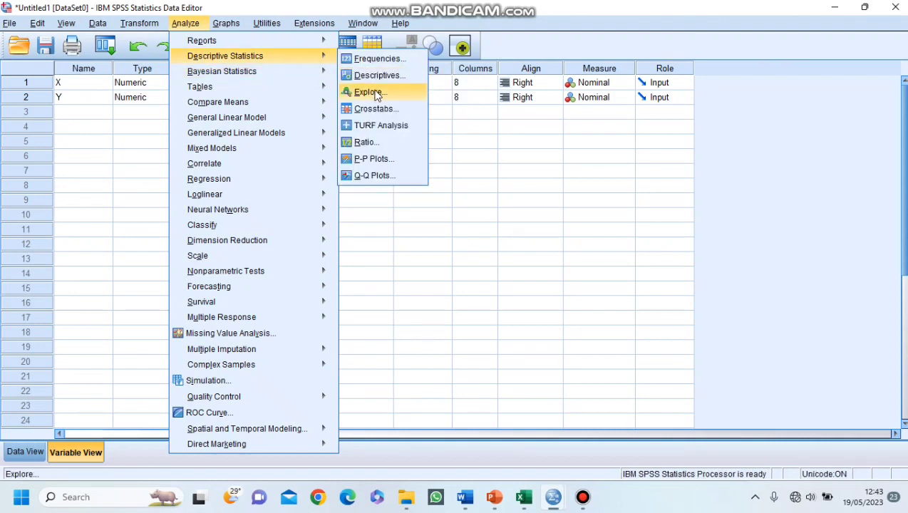
left_click(374, 92)
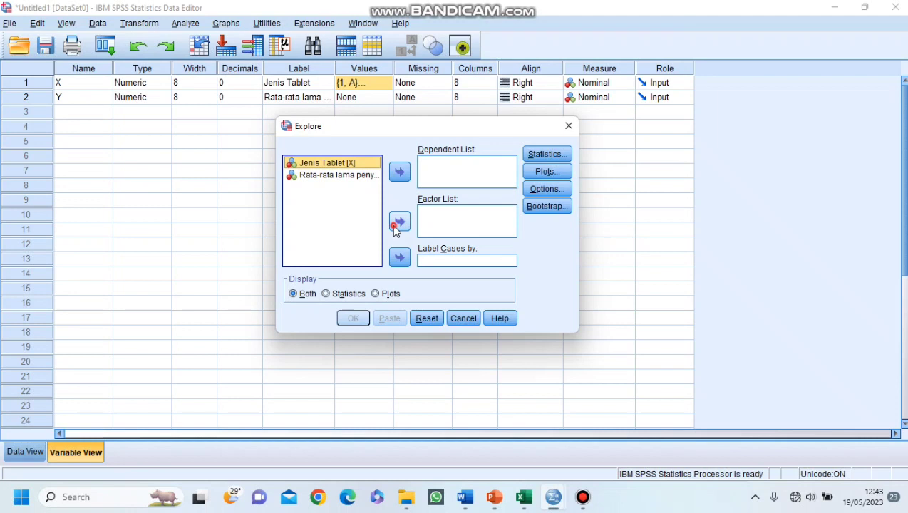
left_click(397, 223)
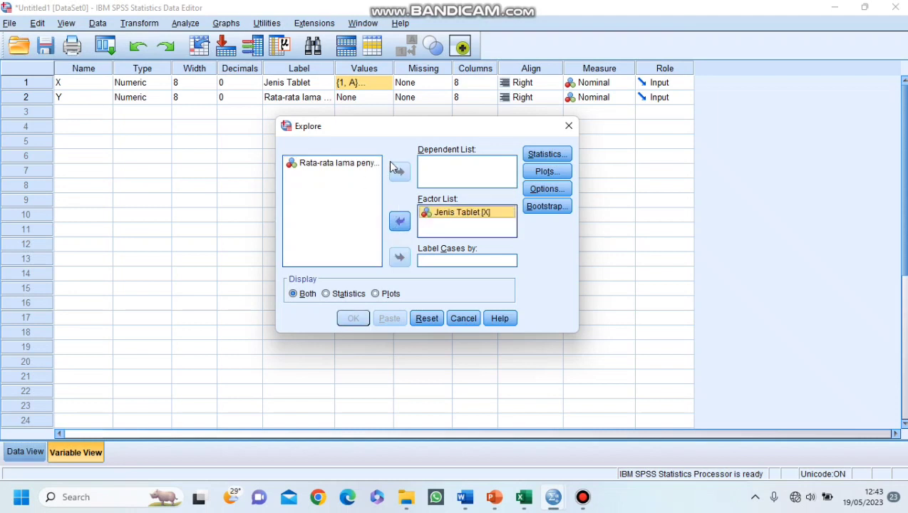
left_click(343, 165)
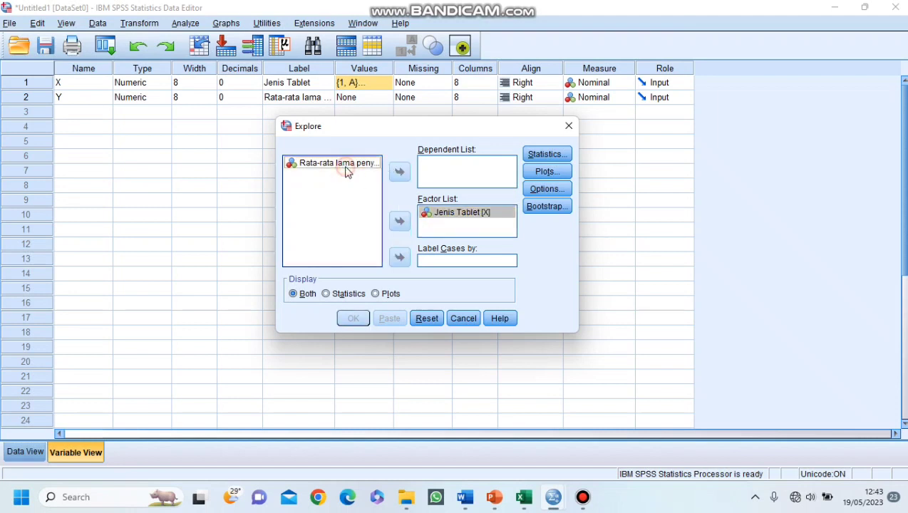
left_click(401, 174)
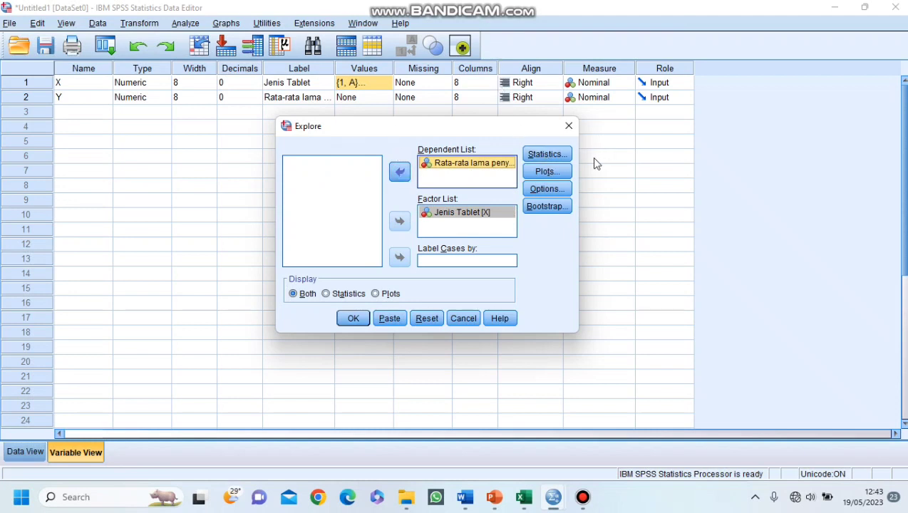
Enable normality plots with tests for the Explore analysis and run it.
left_click(568, 173)
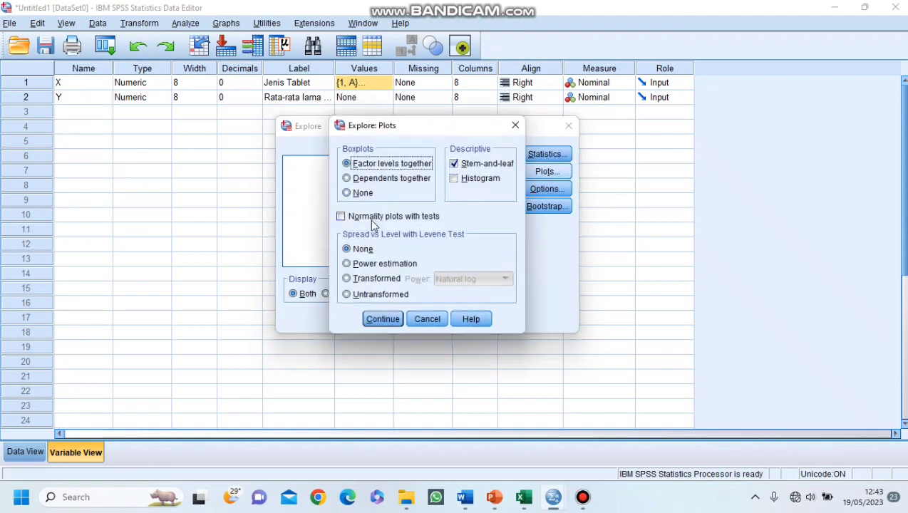
left_click(343, 221)
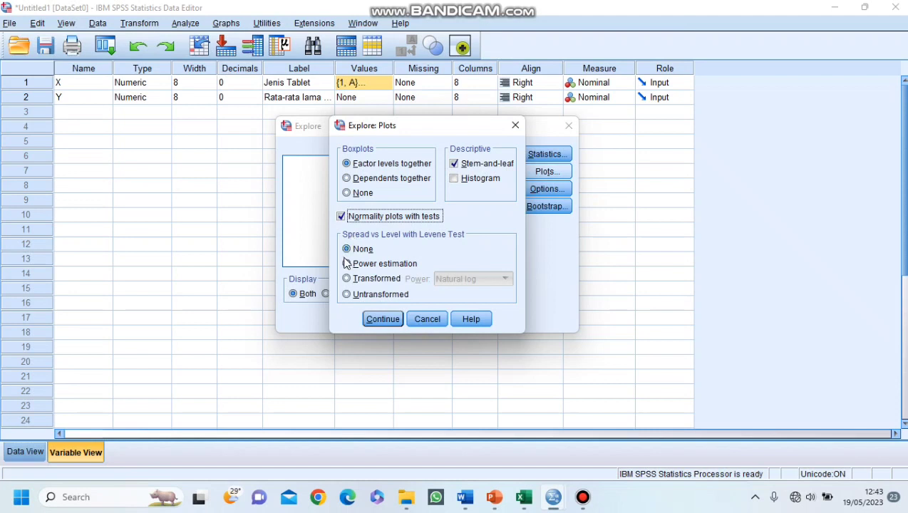
left_click(368, 320)
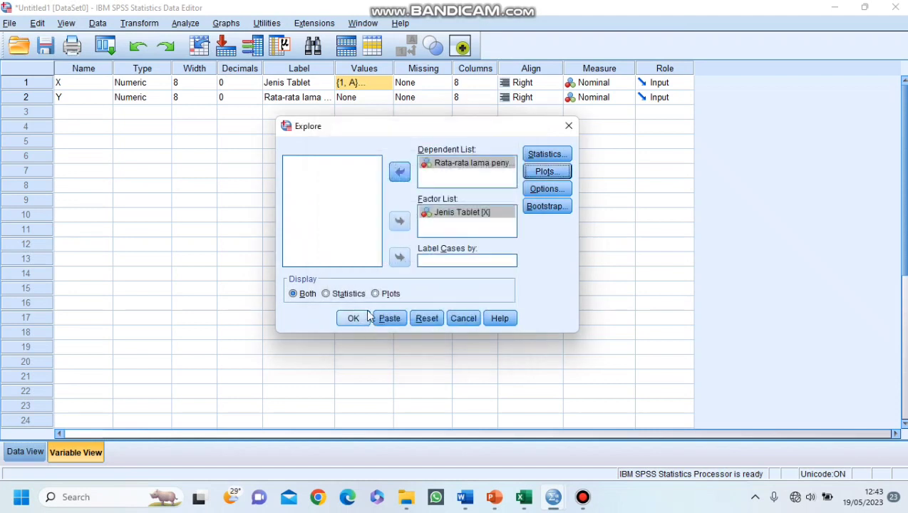
left_click(367, 318)
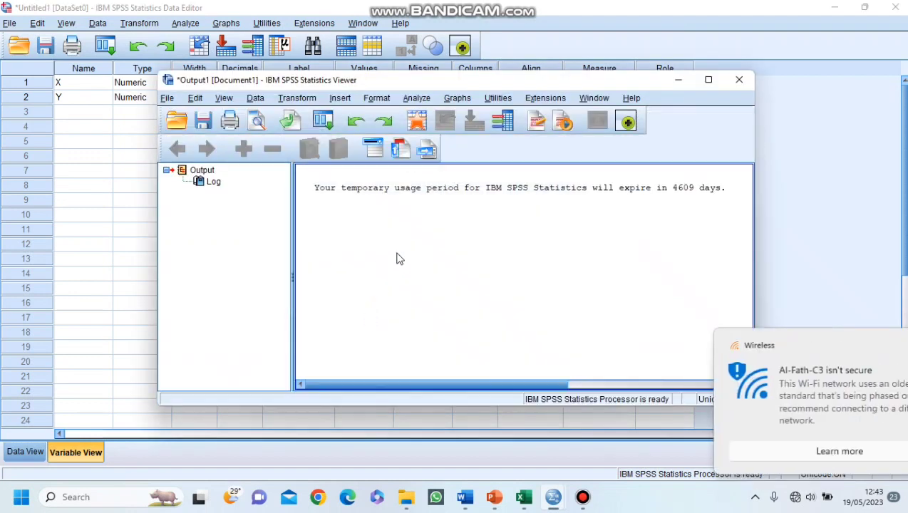
Maximize the output window and examine the Tests of Normality table.
left_click(708, 81)
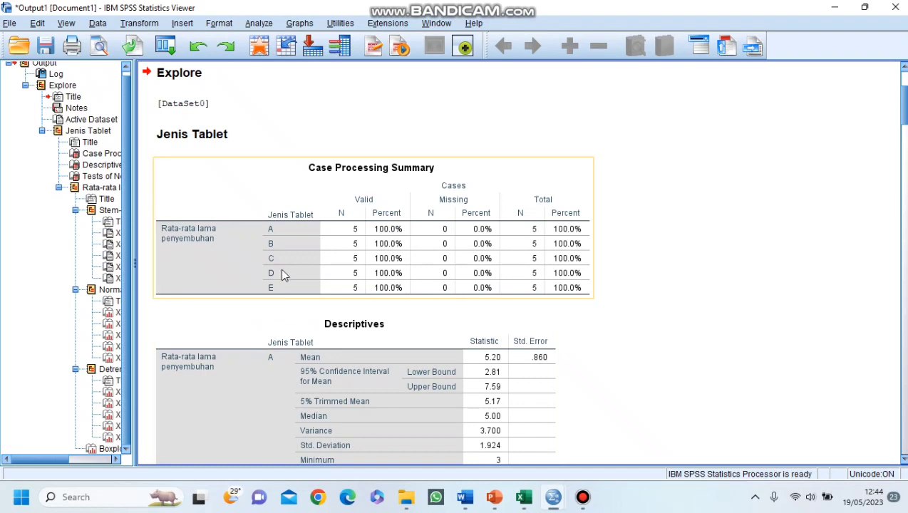
scroll(479, 296, "down", 20)
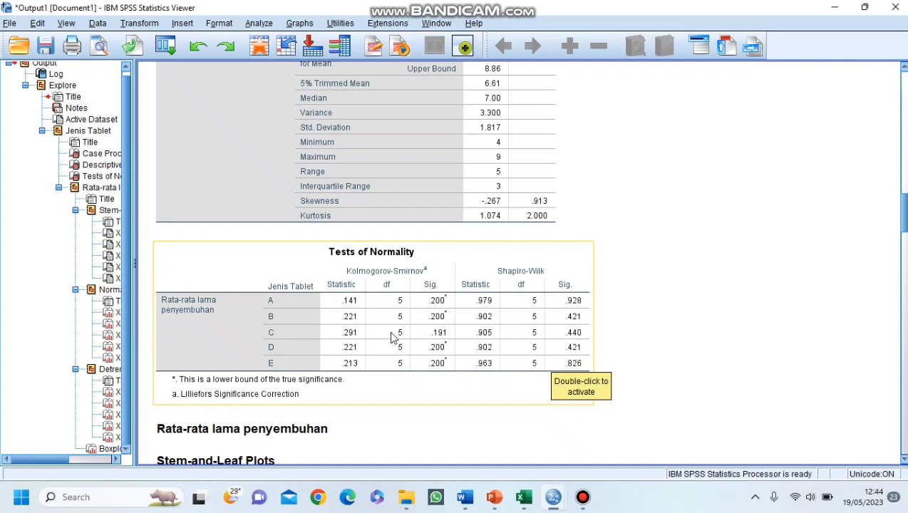
Return to the Data Editor and display the data values of X and Y.
mouse_move(550, 502)
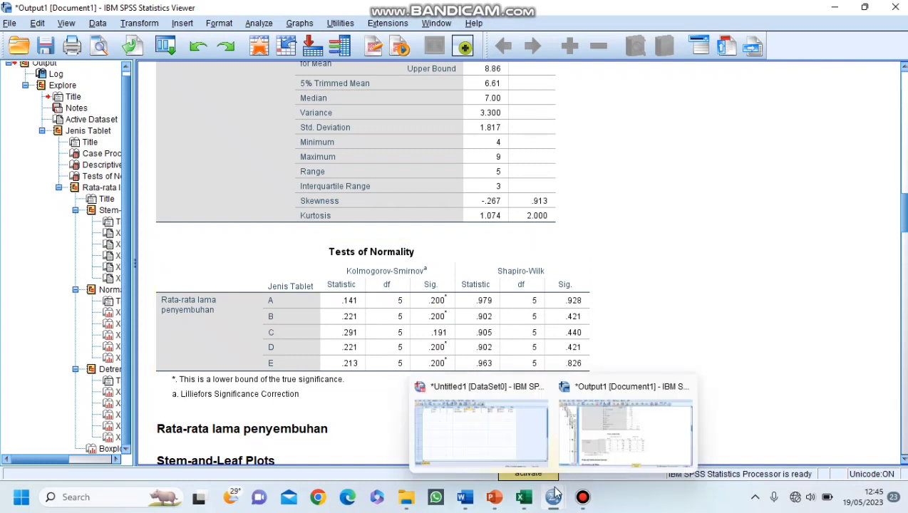
left_click(535, 448)
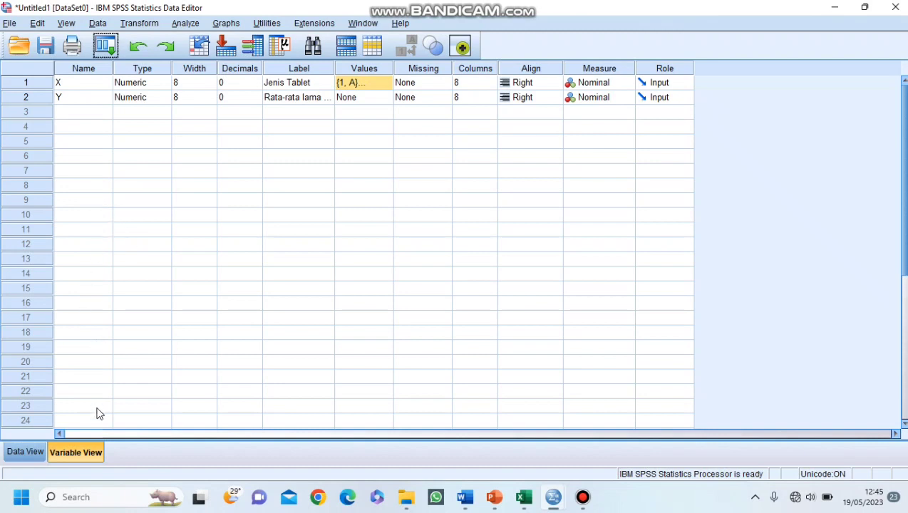
left_click(25, 451)
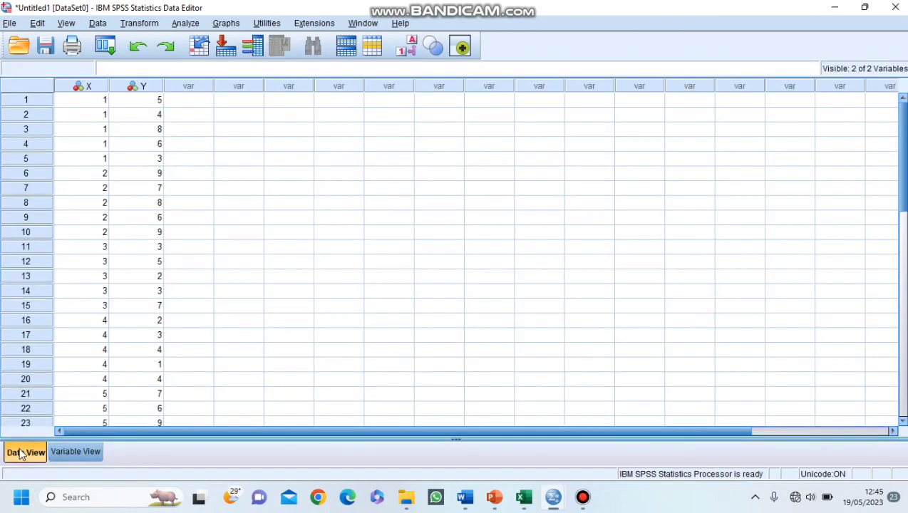
Set up a One-Way ANOVA with Jenis Tablet as factor and Rata-rata lama penyembuhan as dependent variable.
left_click(190, 24)
mouse_move(205, 57)
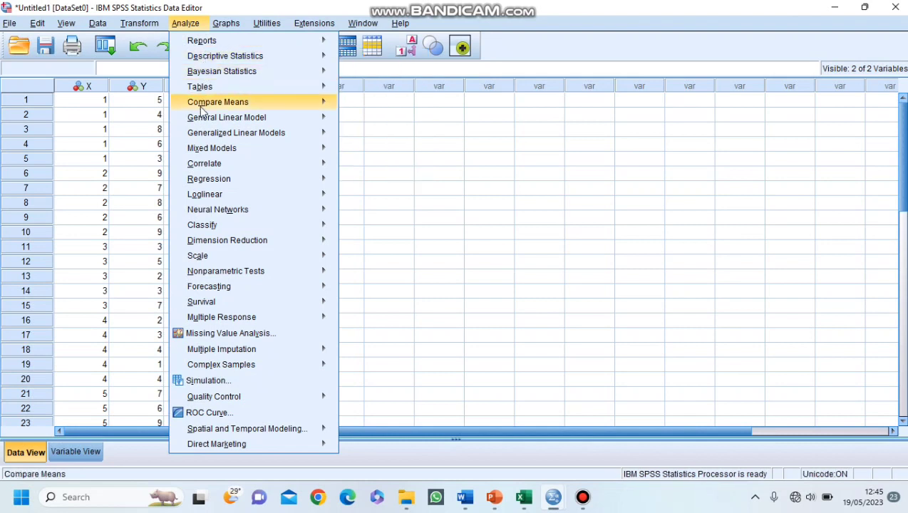
mouse_move(203, 106)
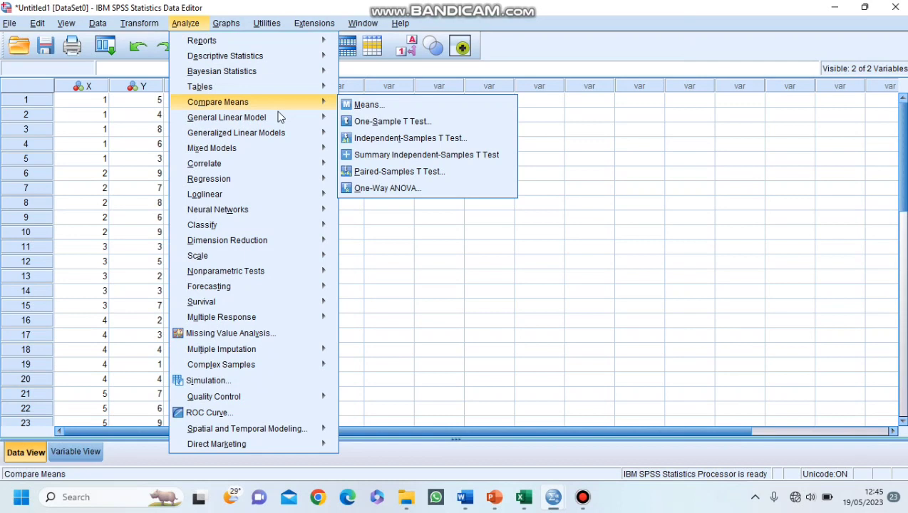
mouse_move(314, 117)
left_click(378, 190)
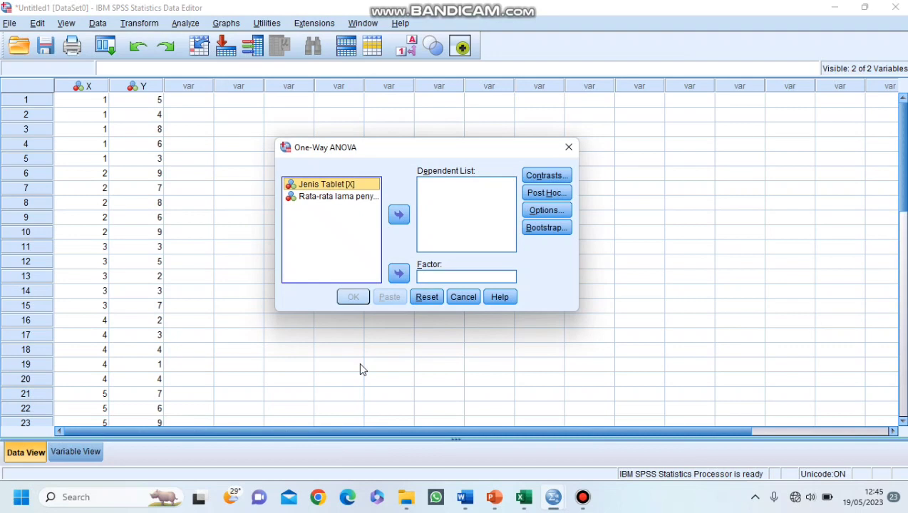
left_click(401, 275)
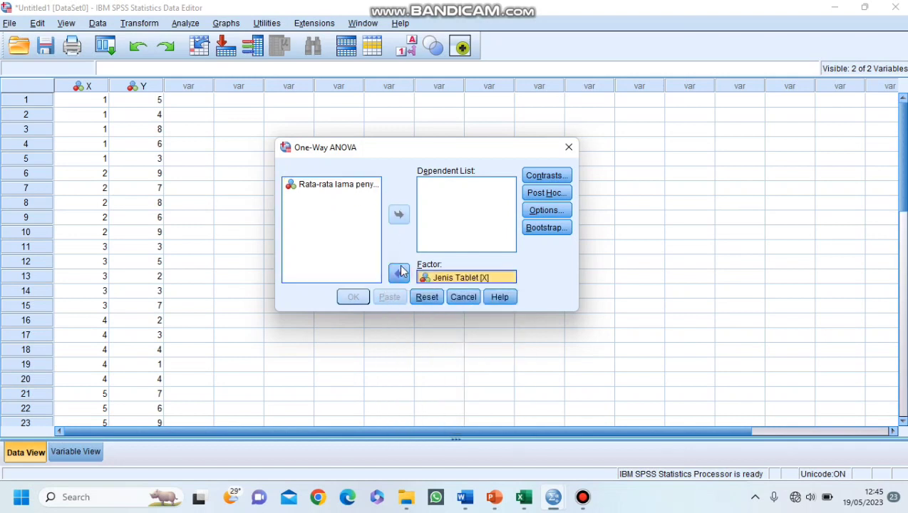
left_click(331, 184)
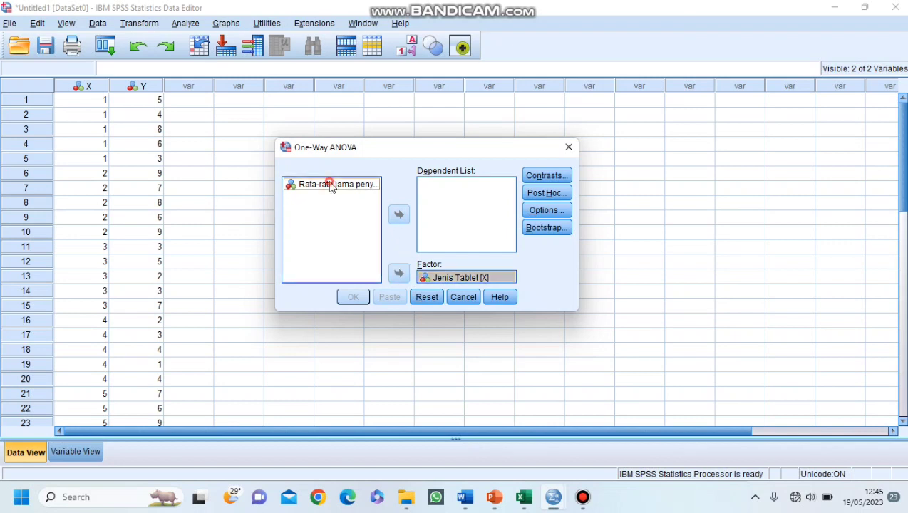
left_click(399, 214)
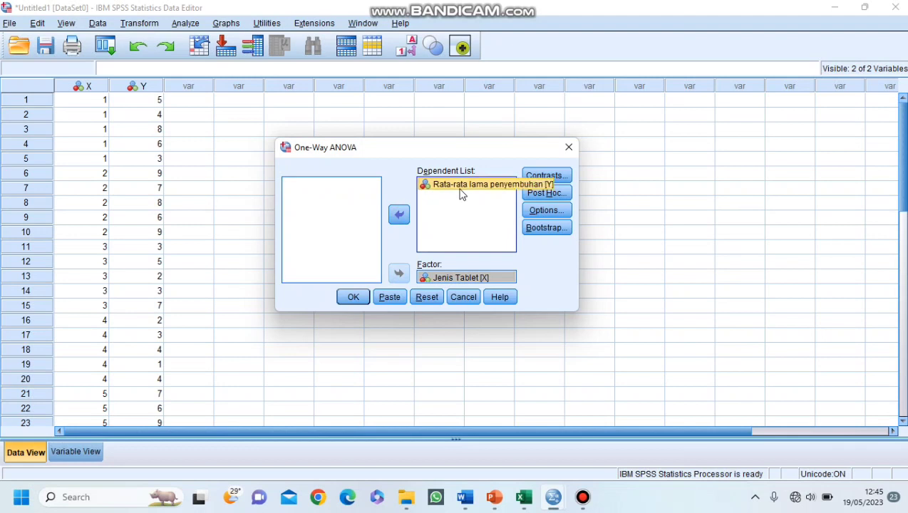
Add Tukey post hoc multiple comparisons to the One-Way ANOVA.
left_click(543, 194)
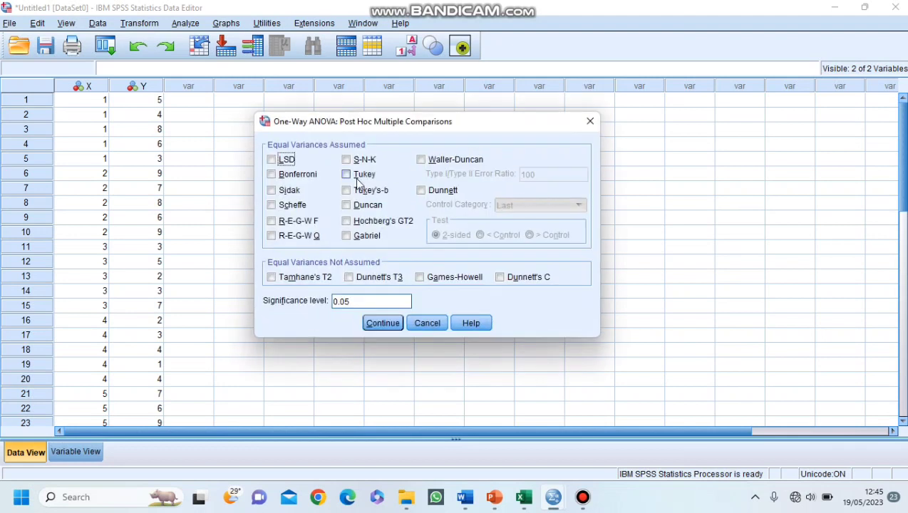
left_click(347, 175)
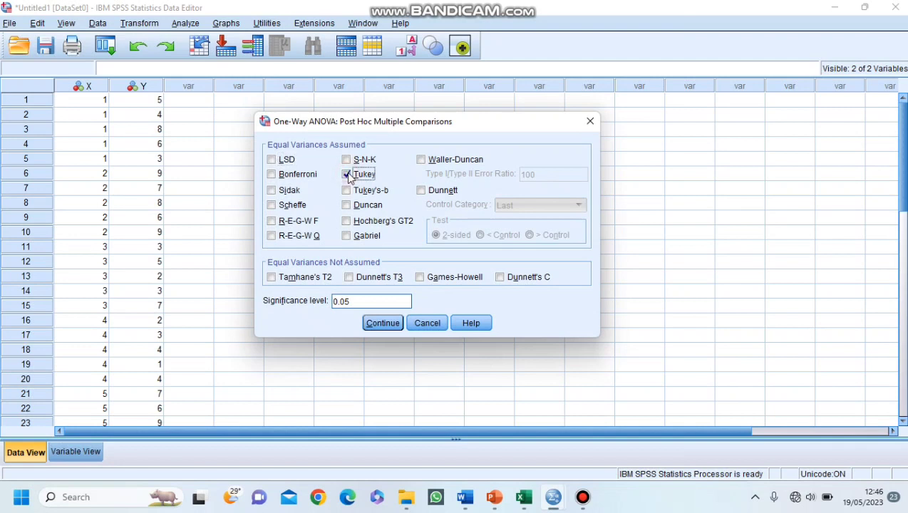
left_click(347, 176)
left_click(347, 175)
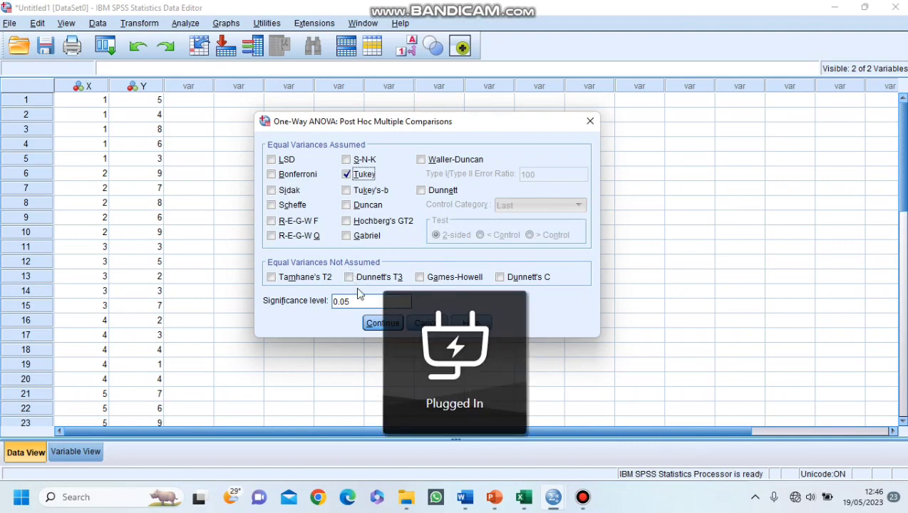
left_click(367, 325)
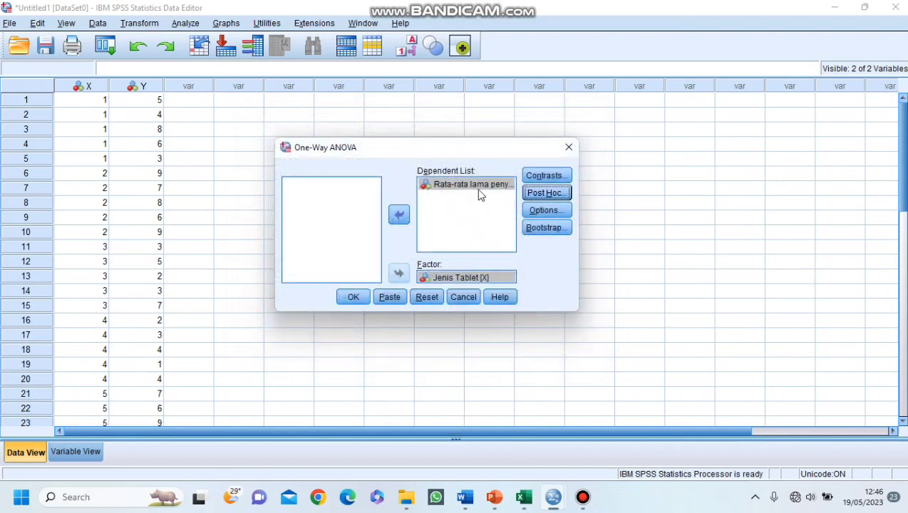
Enable the homogeneity of variance test for the One-Way ANOVA and run the analysis.
left_click(537, 209)
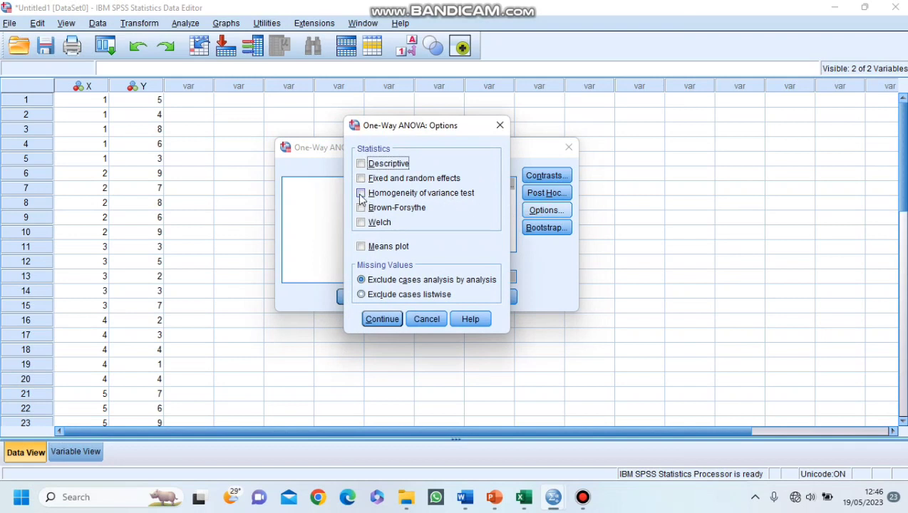
left_click(361, 194)
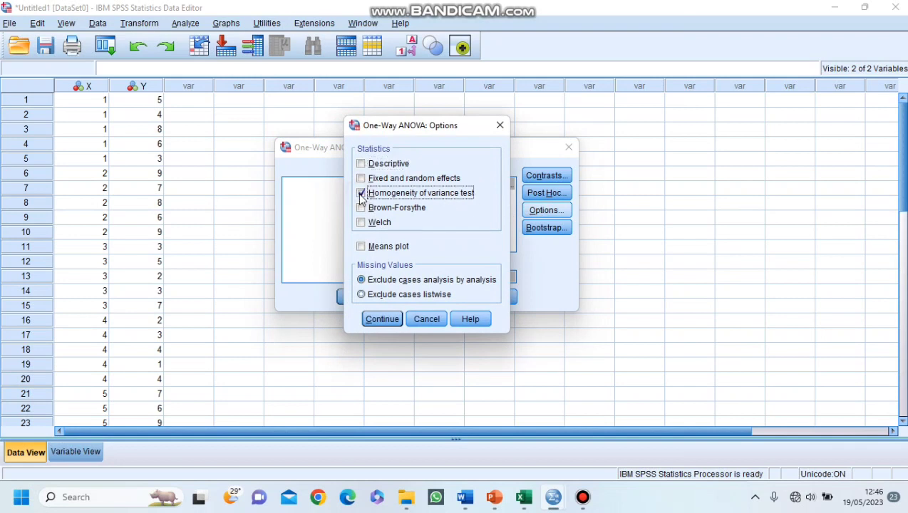
left_click(372, 320)
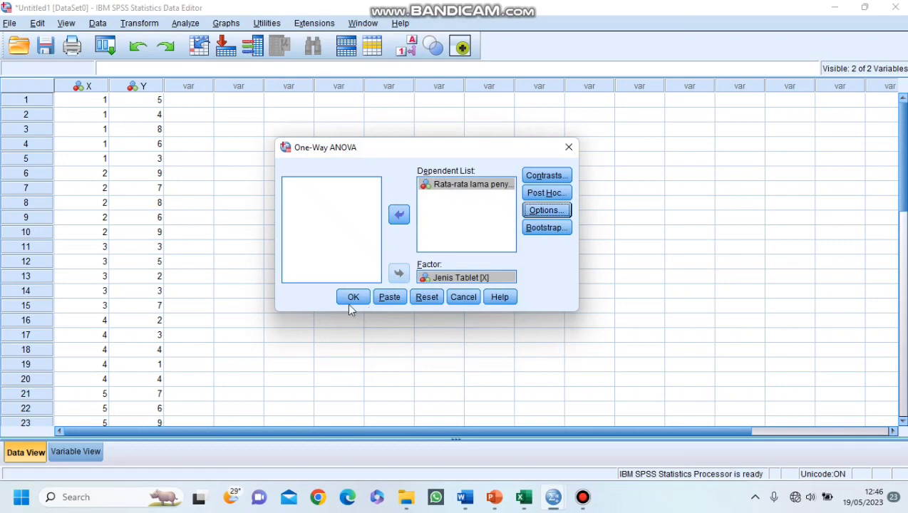
left_click(352, 298)
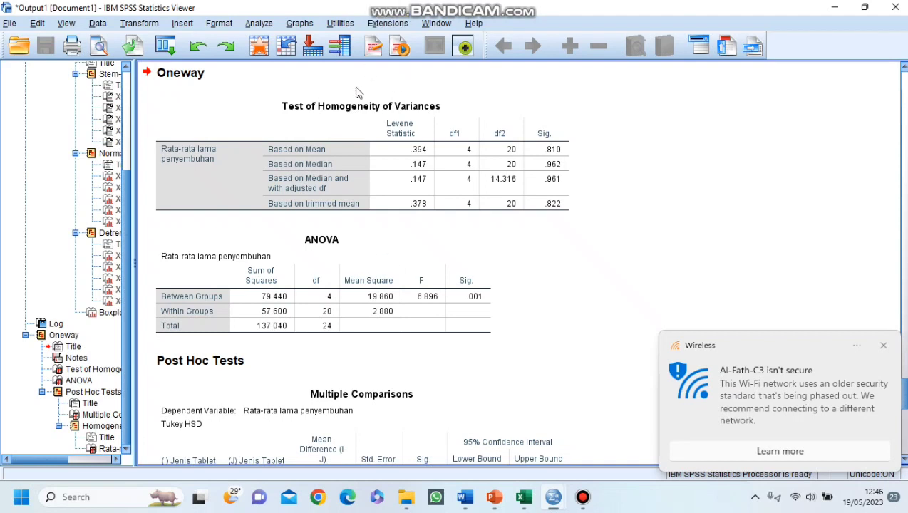
Examine the Test of Homogeneity of Variances, ANOVA and post hoc tables in the Oneway output.
scroll(358, 93, "up", 5)
scroll(308, 245, "down", 5)
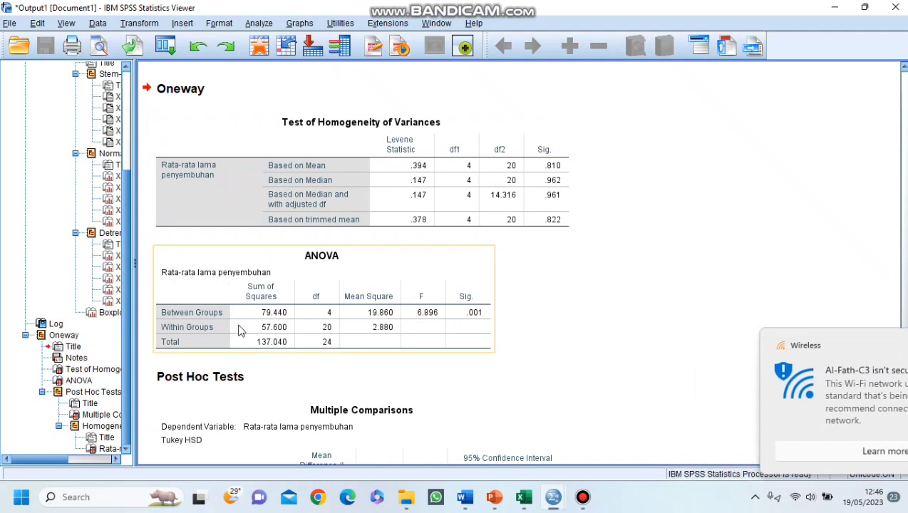
scroll(307, 286, "down", 1)
scroll(279, 278, "up", 1)
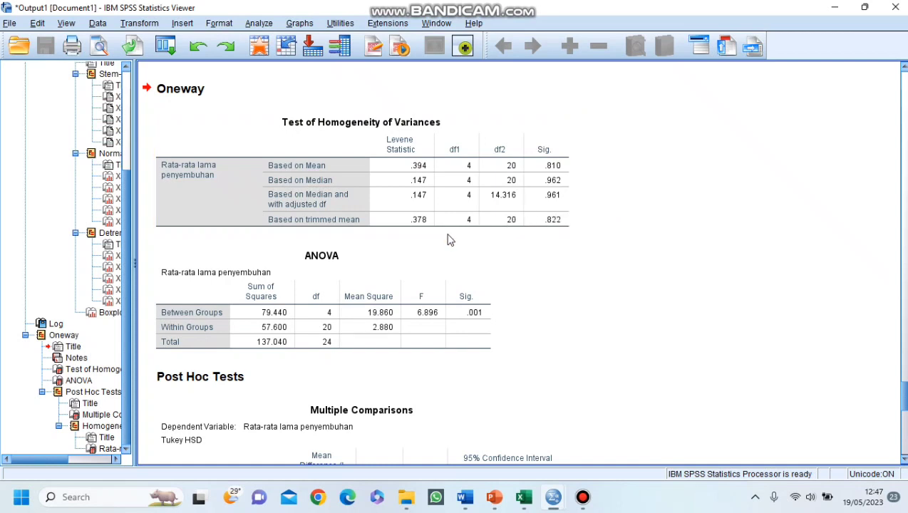
scroll(450, 241, "down", 2)
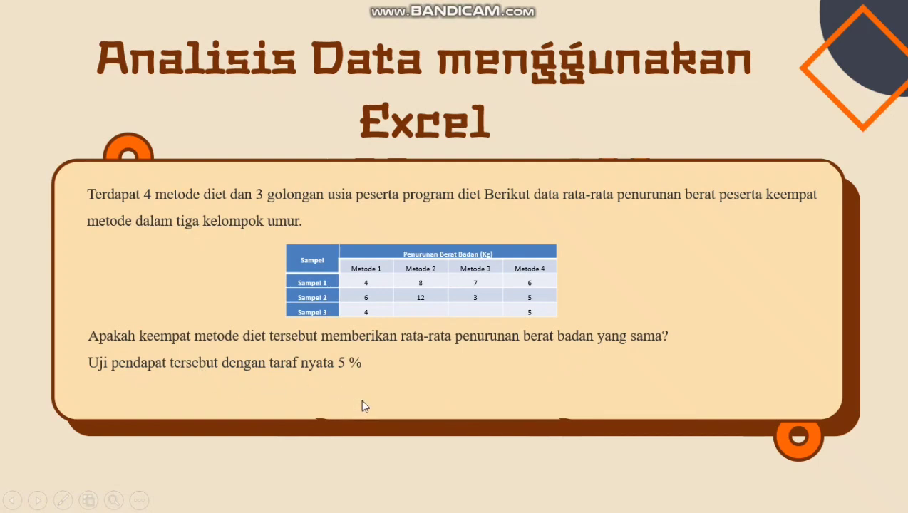
End the slide show and switch to the Book1.xlsx workbook in Excel.
key("Escape")
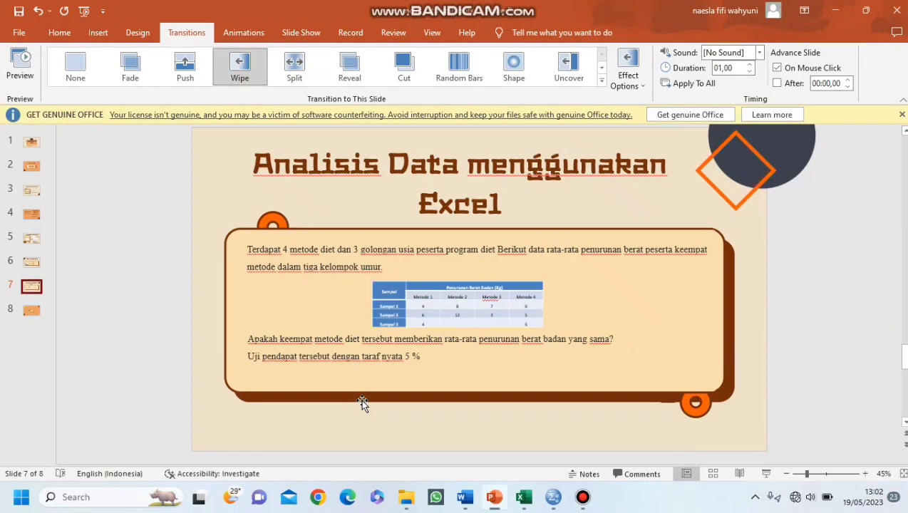
mouse_move(523, 496)
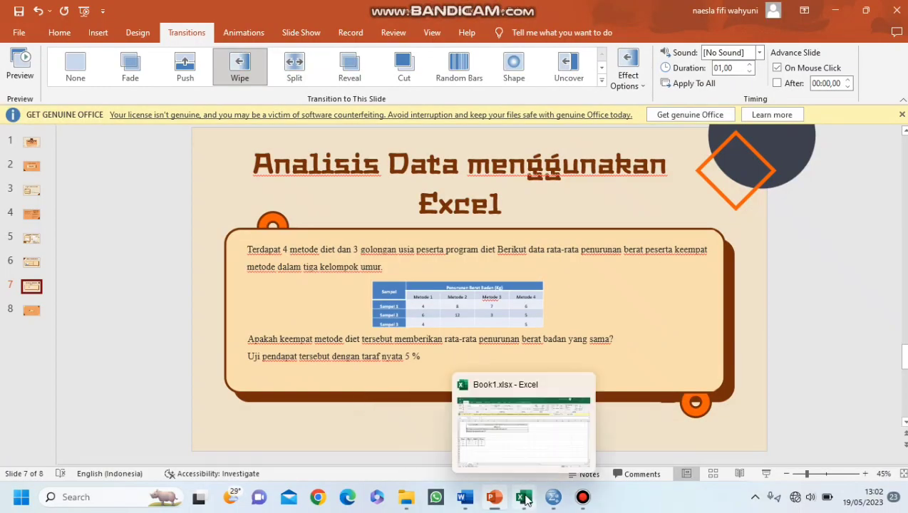
left_click(525, 441)
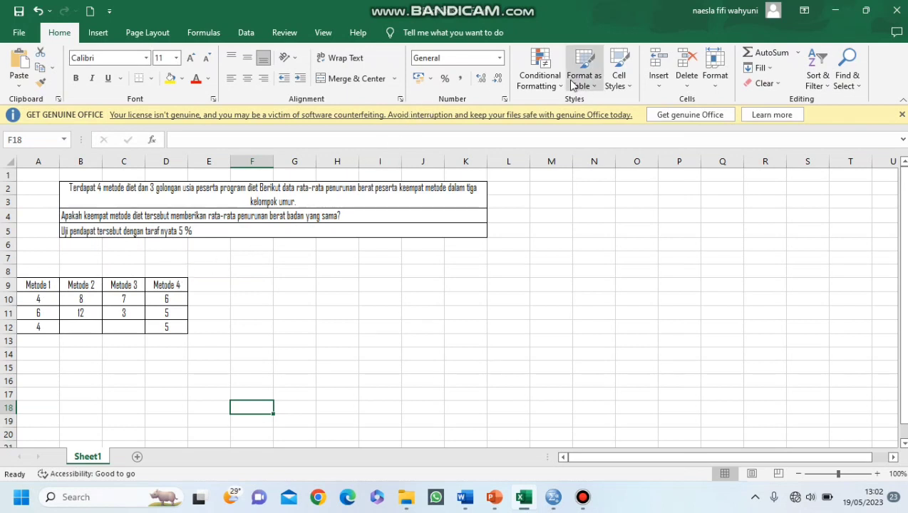
Start the Anova: Single Factor tool from the data analysis tools.
left_click(244, 37)
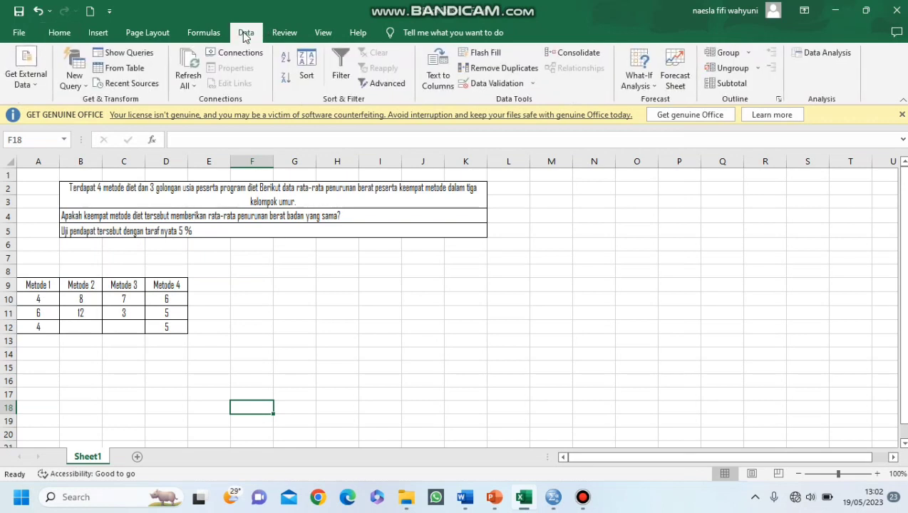
left_click(827, 53)
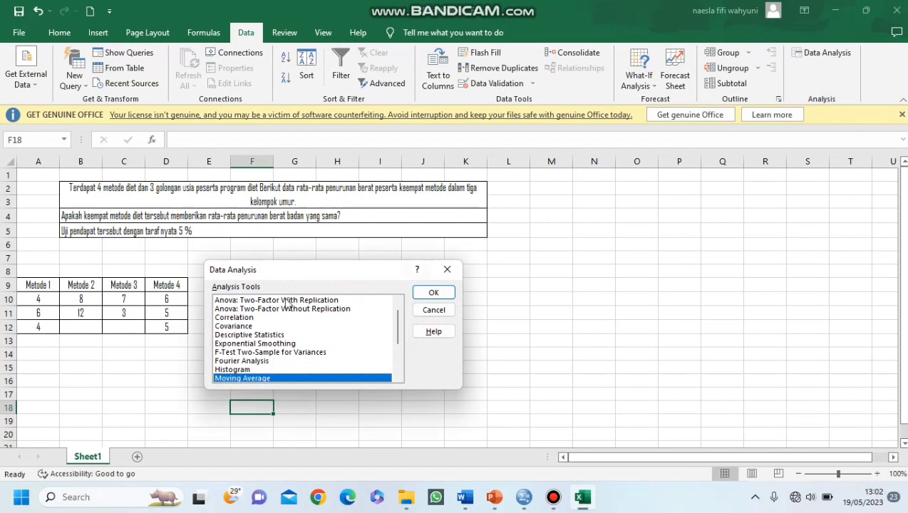
scroll(396, 325, "up", 1)
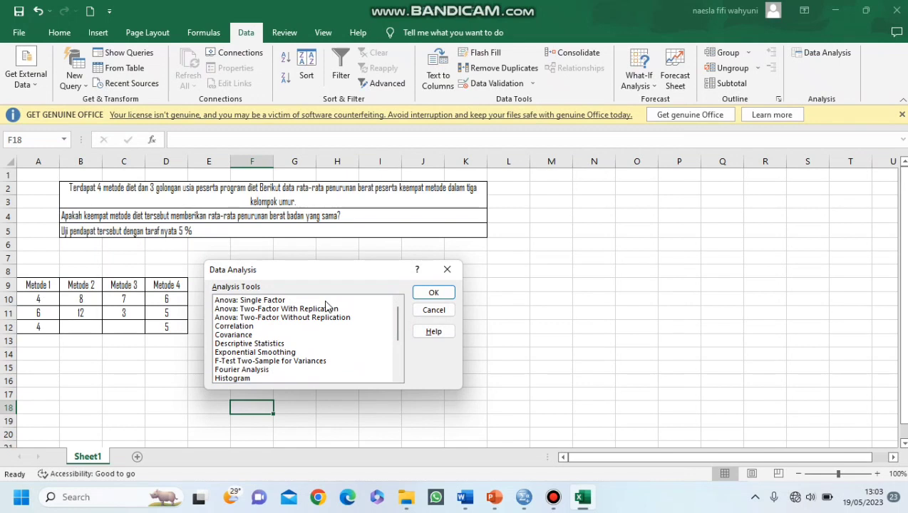
left_click(281, 300)
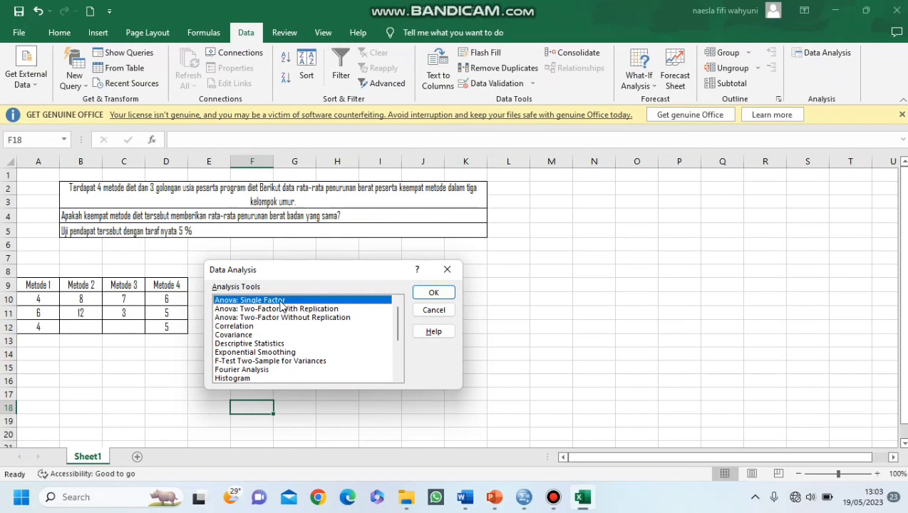
left_click(434, 293)
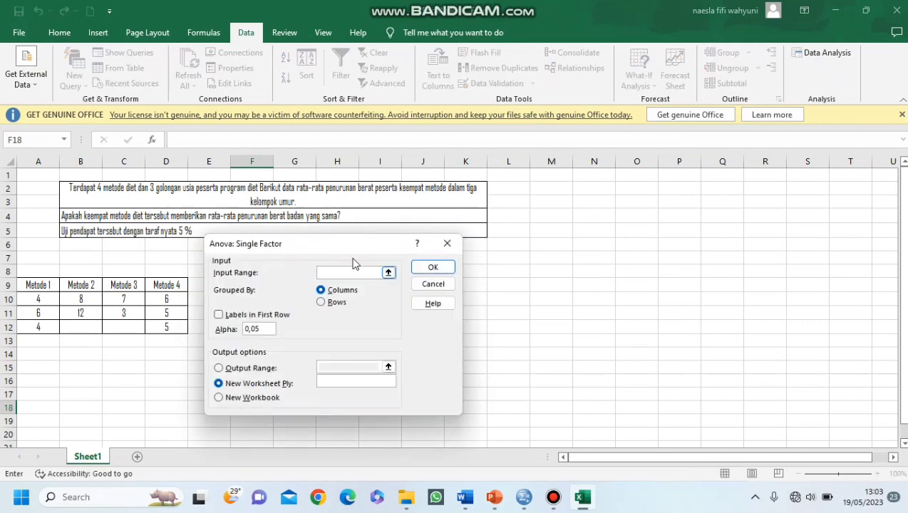
Run the single-factor ANOVA on A9:D12 with labels in the first row, and widen column A of the results to fit its text.
left_click(340, 273)
left_click_drag(44, 285, 171, 326)
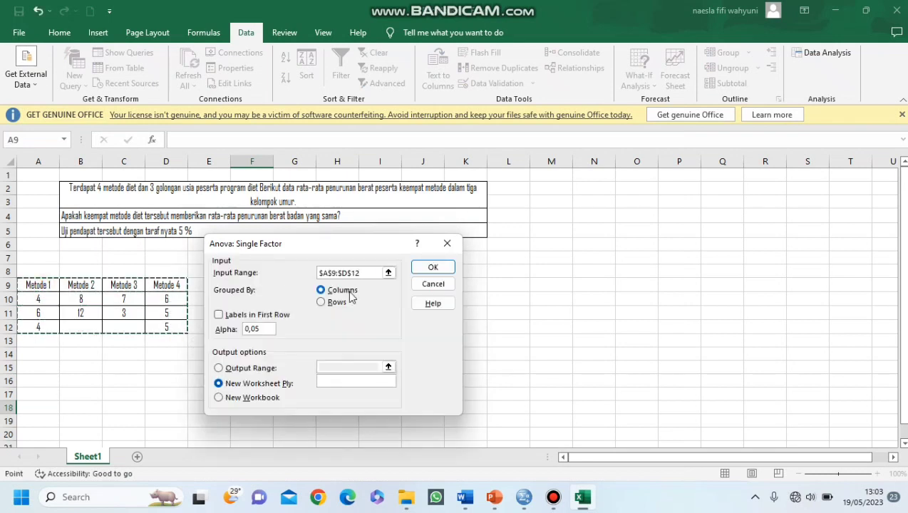
left_click(219, 316)
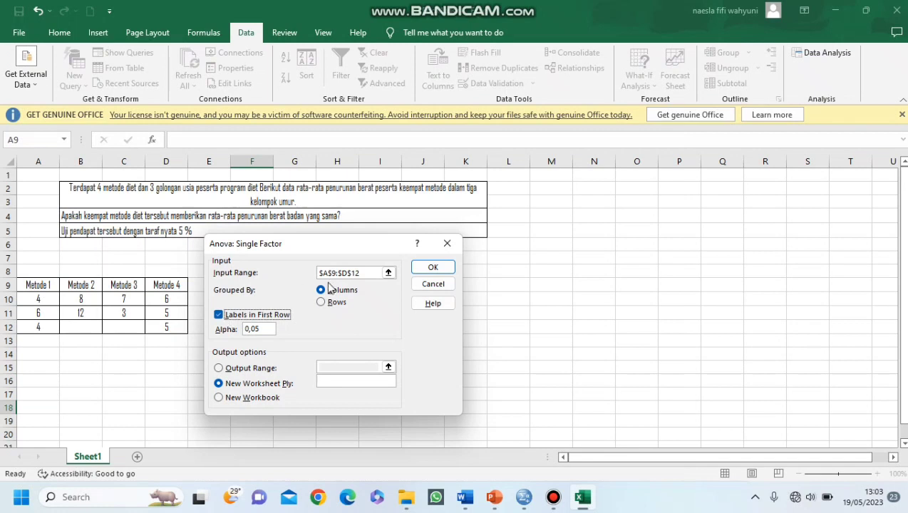
left_click(432, 266)
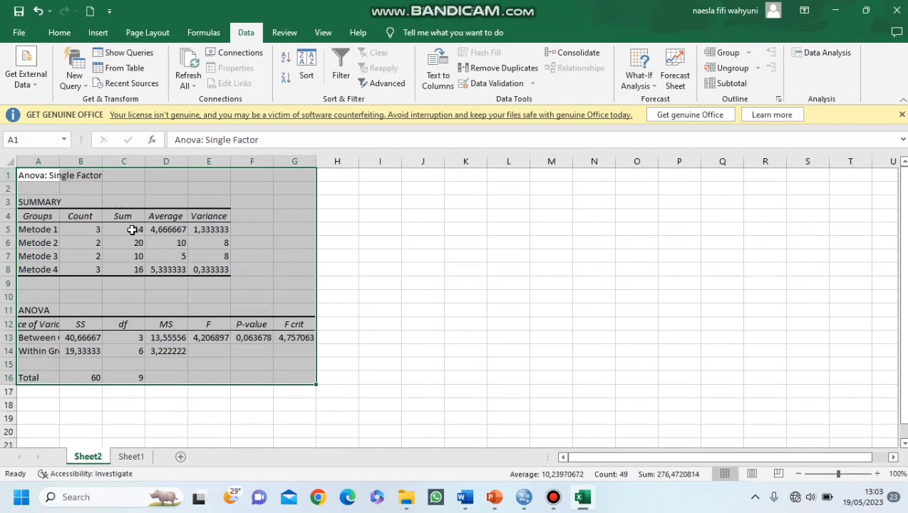
left_click(48, 161)
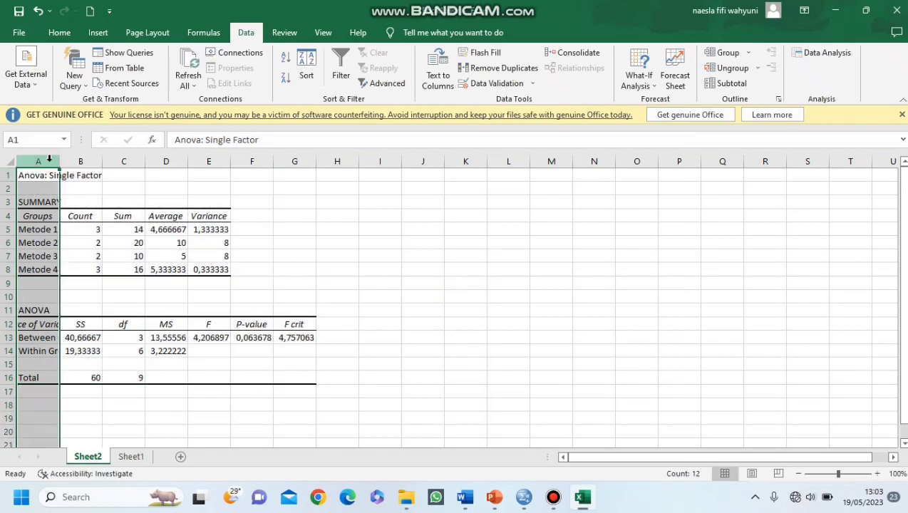
left_click_drag(59, 161, 101, 161)
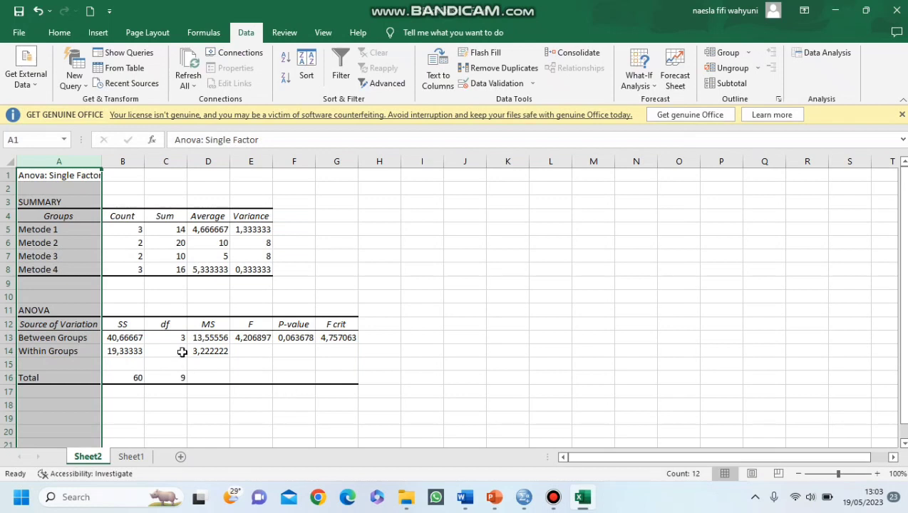
Review the Count, Sum, Average and Variance columns of the ANOVA summary table.
left_click(127, 226)
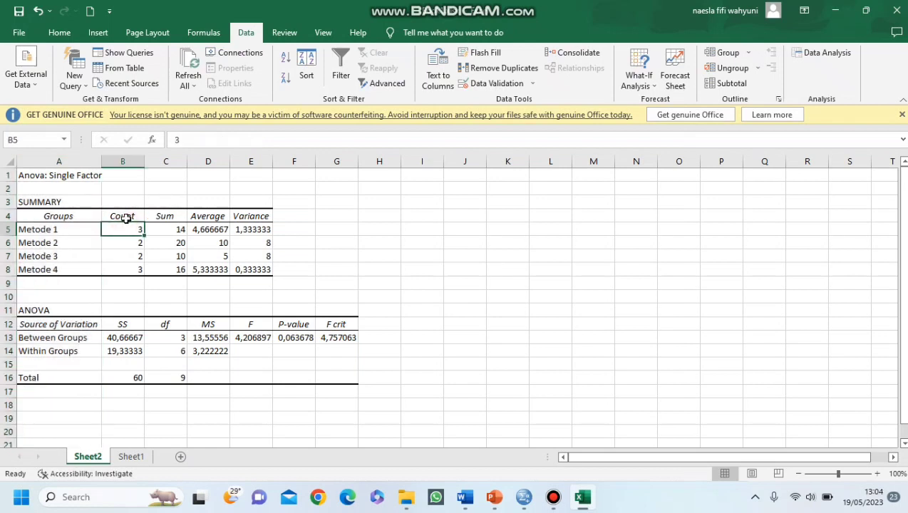
left_click(125, 218)
left_click(161, 219)
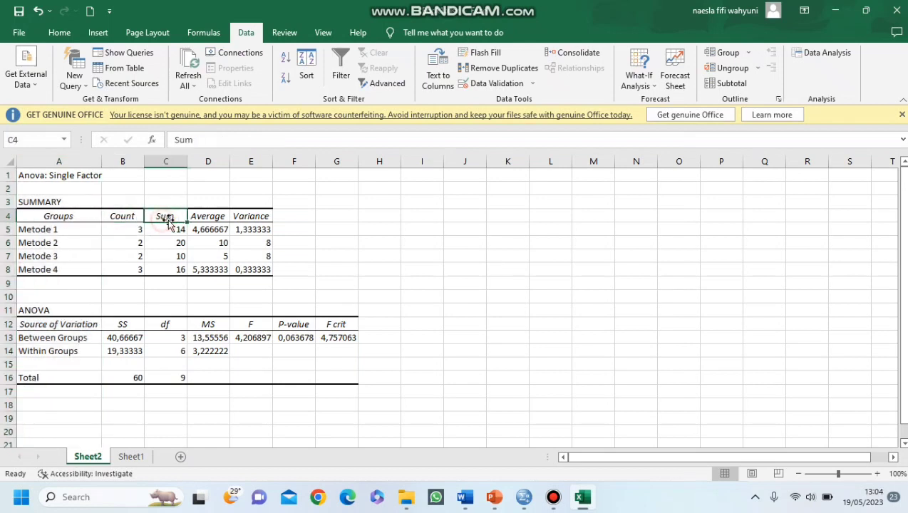
left_click(206, 218)
left_click(258, 217)
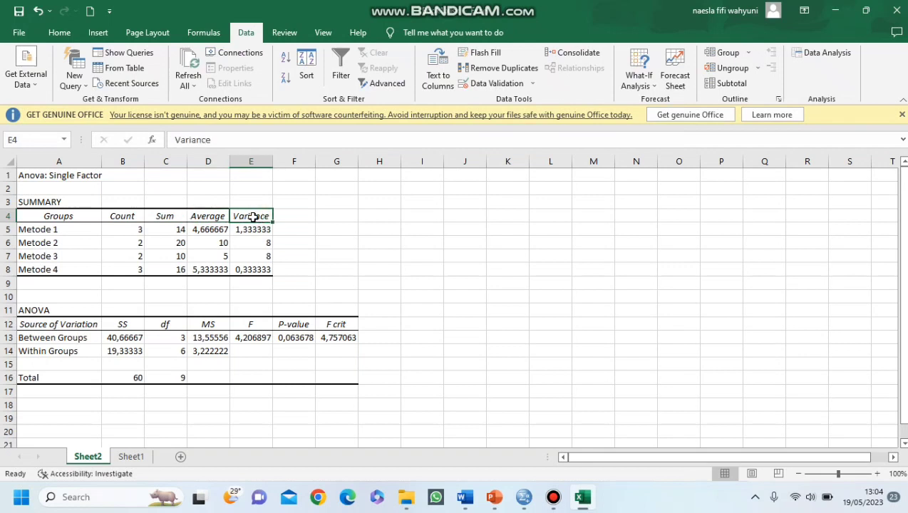